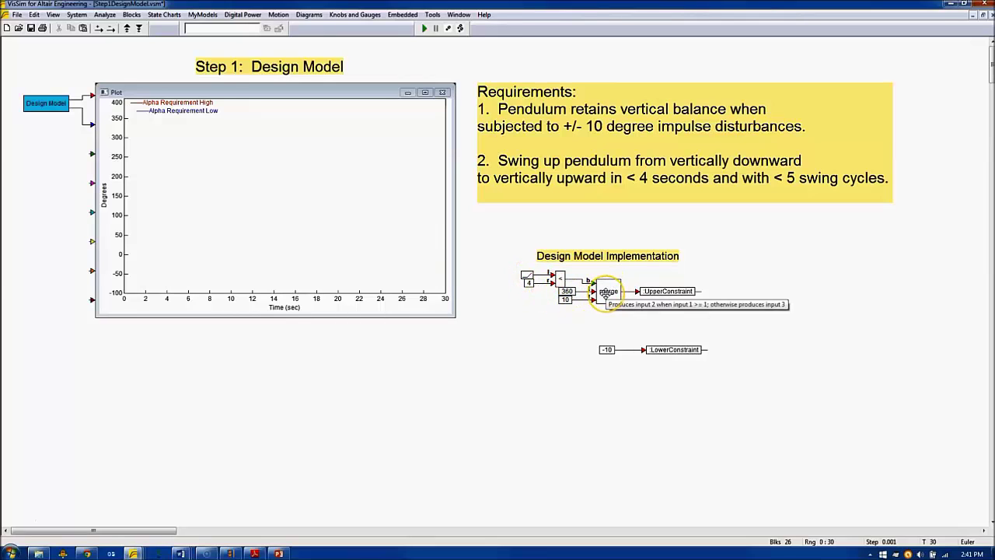
Descend into the Design Model block to view its UpperConstraint (360 or 10) and LowerConstraint (-10) logic
left_click(646, 301)
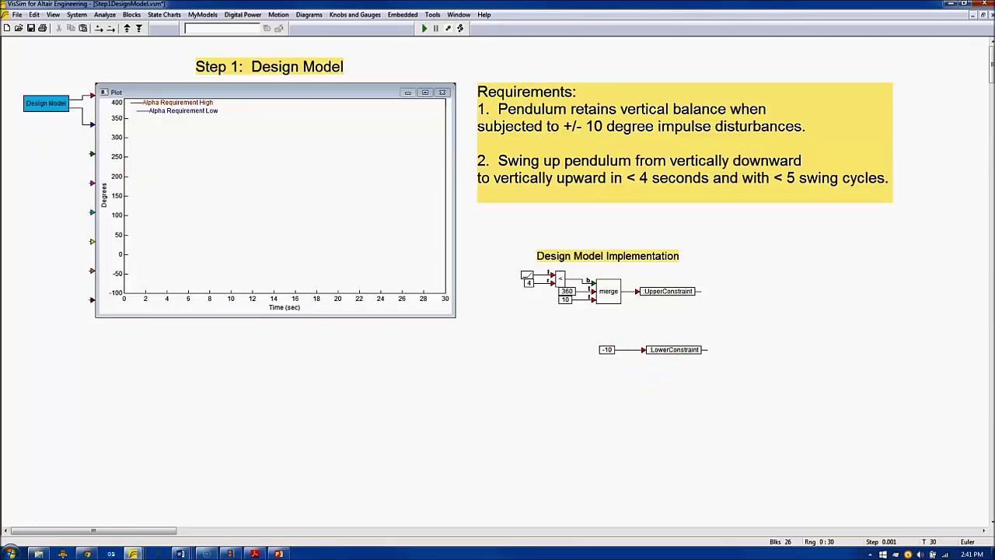
Return to the top-level Step 1 diagram and run the simulation to plot the alpha requirement bounds
right_click(49, 103)
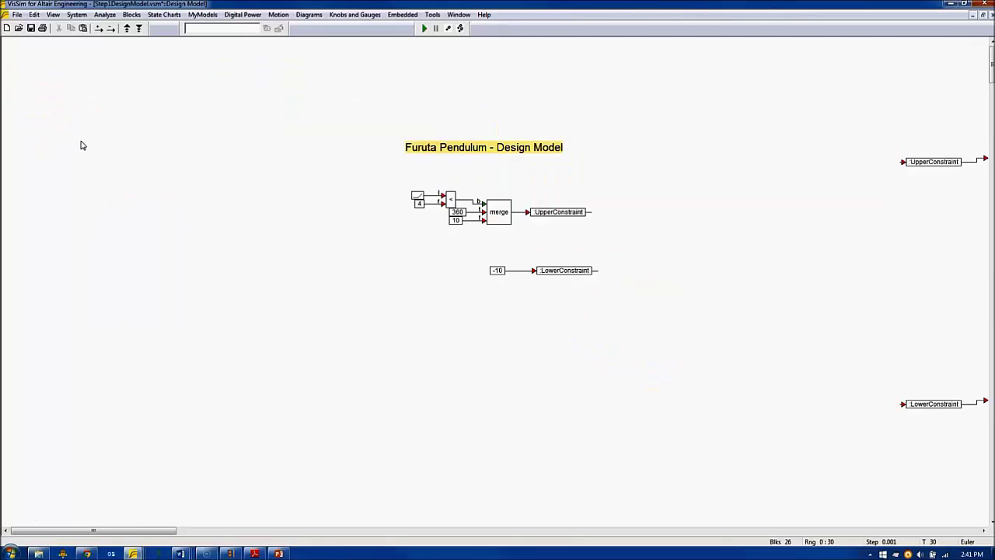
right_click(166, 222)
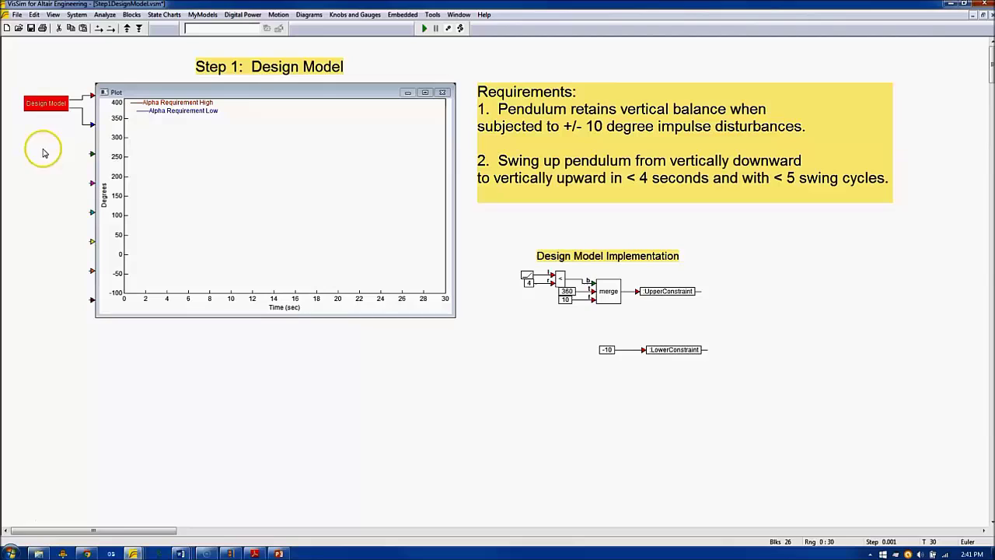
left_click(62, 67)
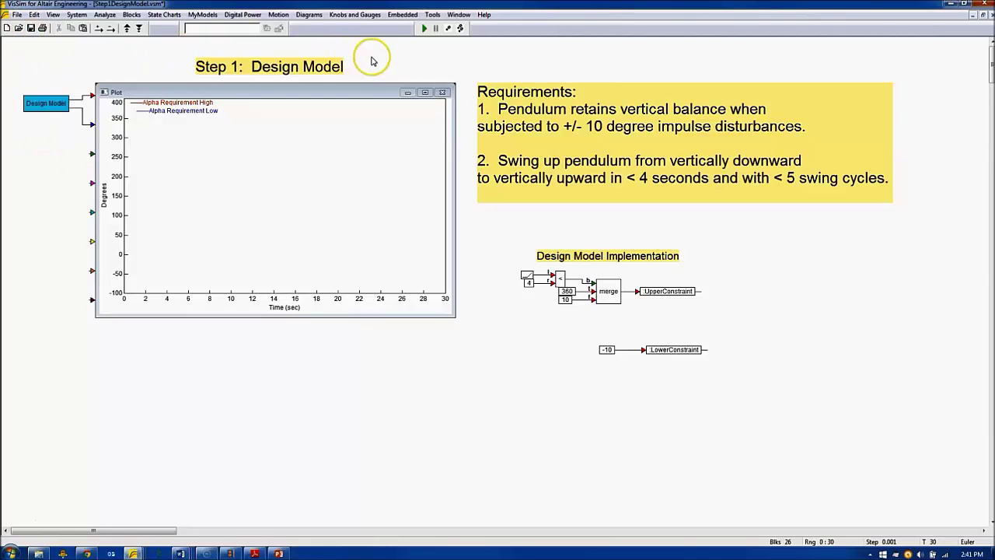
left_click(425, 29)
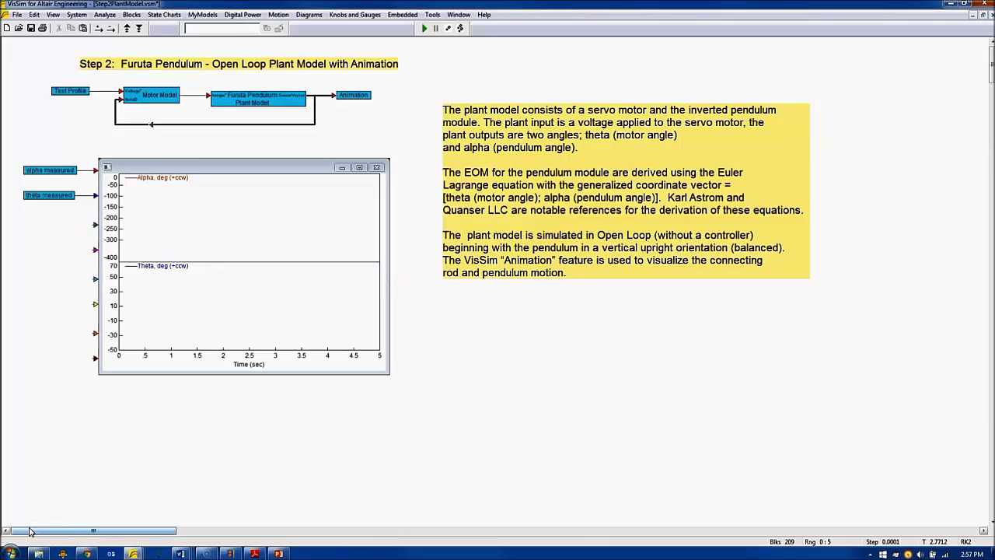
left_click(45, 514)
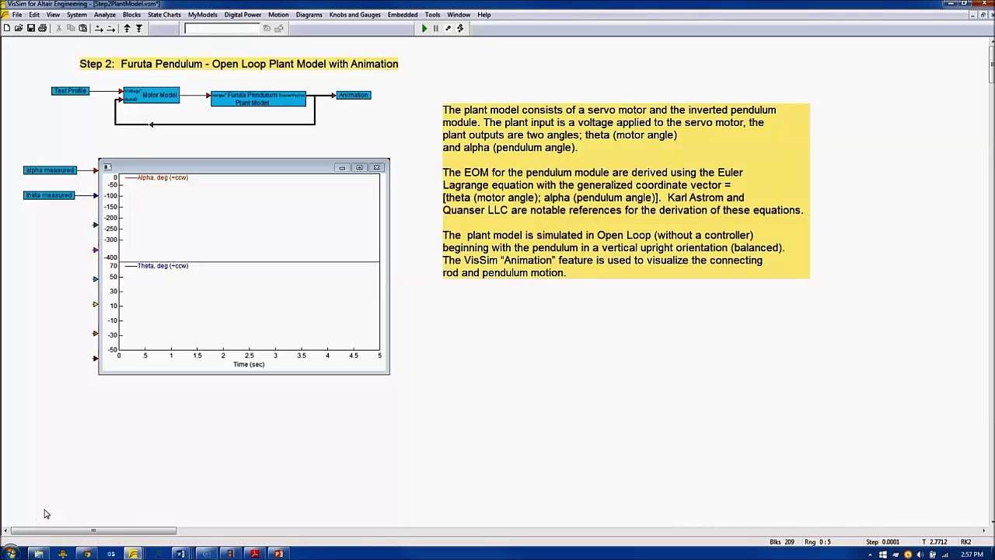
left_click(119, 385)
scroll(497, 286, "down", 2)
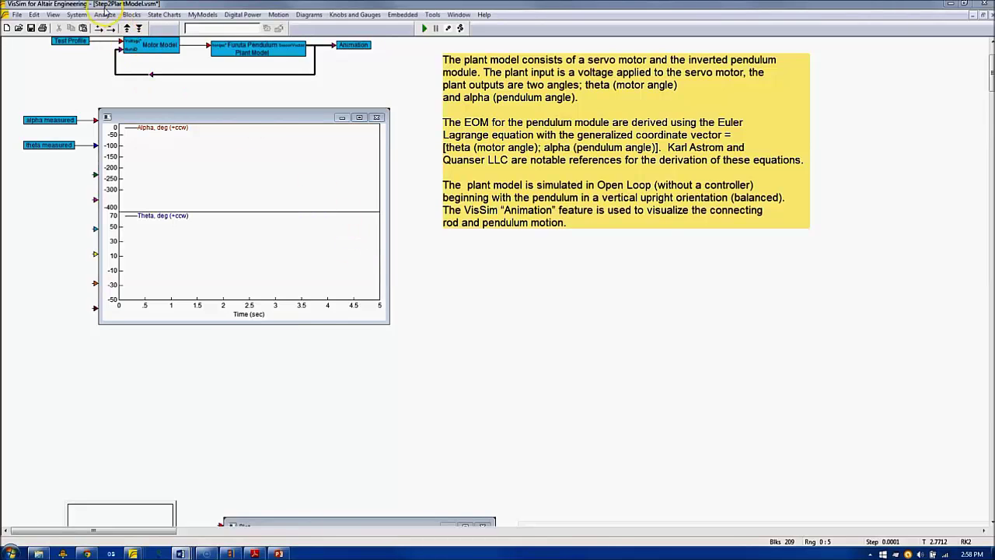
Check the 5-second, 0.25 real-time simulation properties and switch to Display Mode for the pendulum animation
left_click(76, 14)
left_click(100, 83)
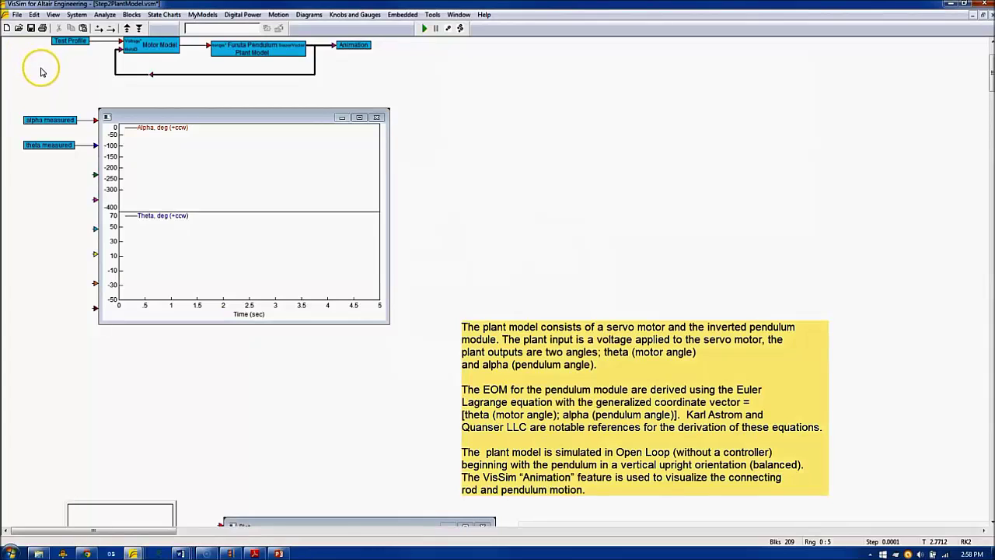
left_click(53, 15)
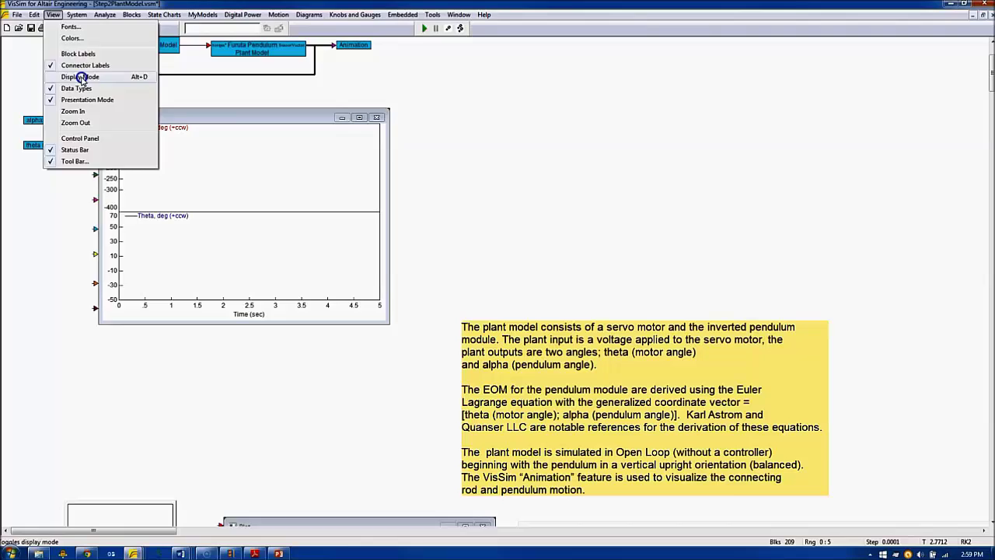
left_click(81, 76)
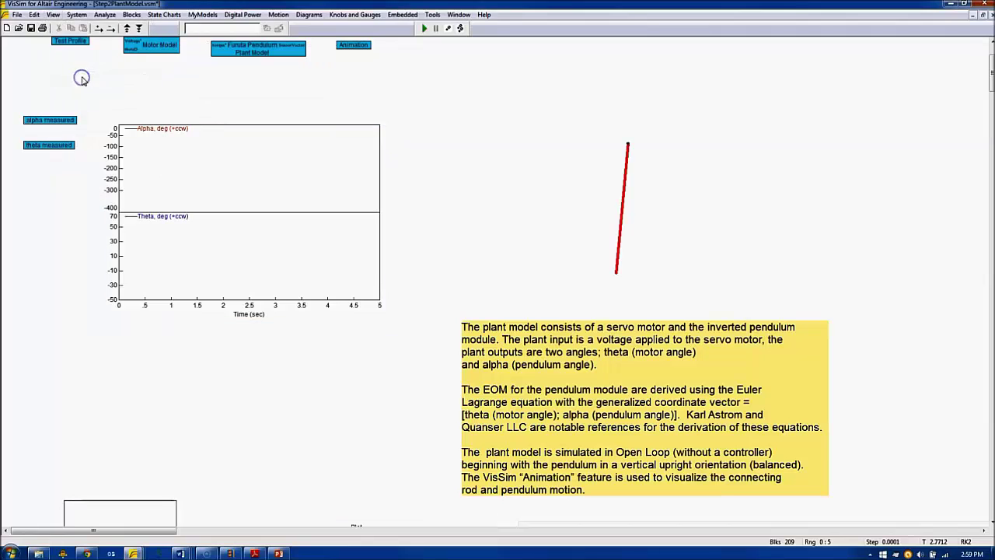
Simulate the open-loop plant and watch the pendulum fall from upright
left_click(425, 28)
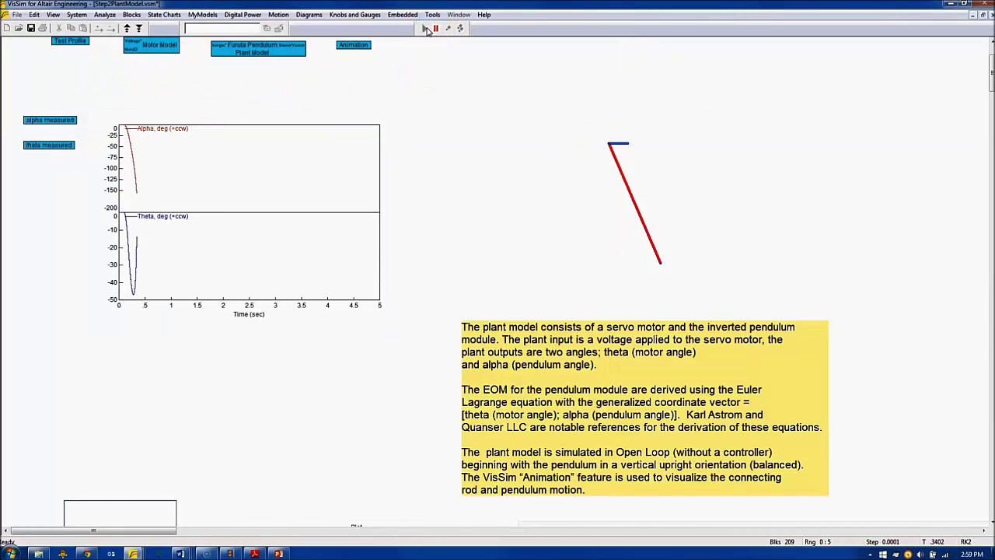
scroll(426, 29, "up", 1)
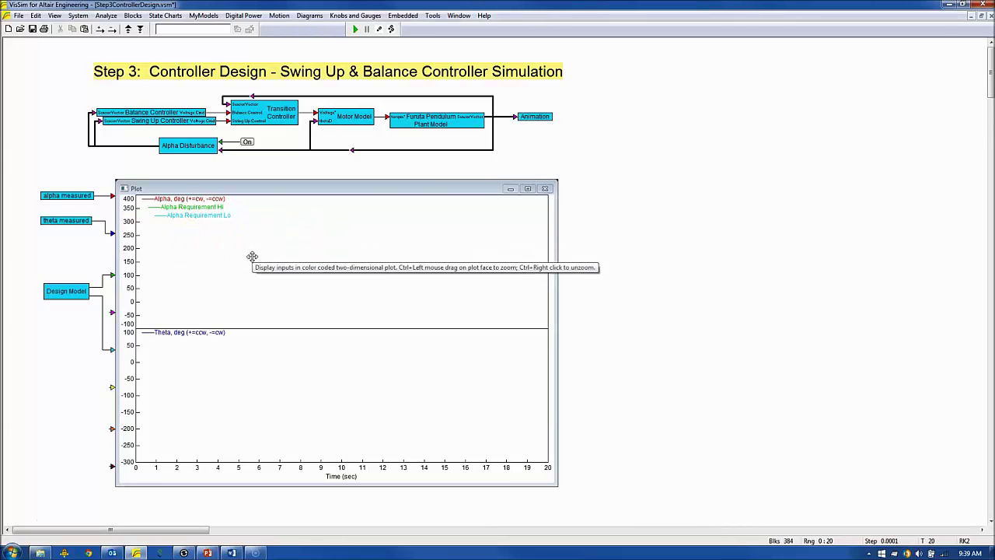
Open the Swing Up Controller to view its Er/Ep energies, sign-based switching function and gain 80
right_click(150, 121)
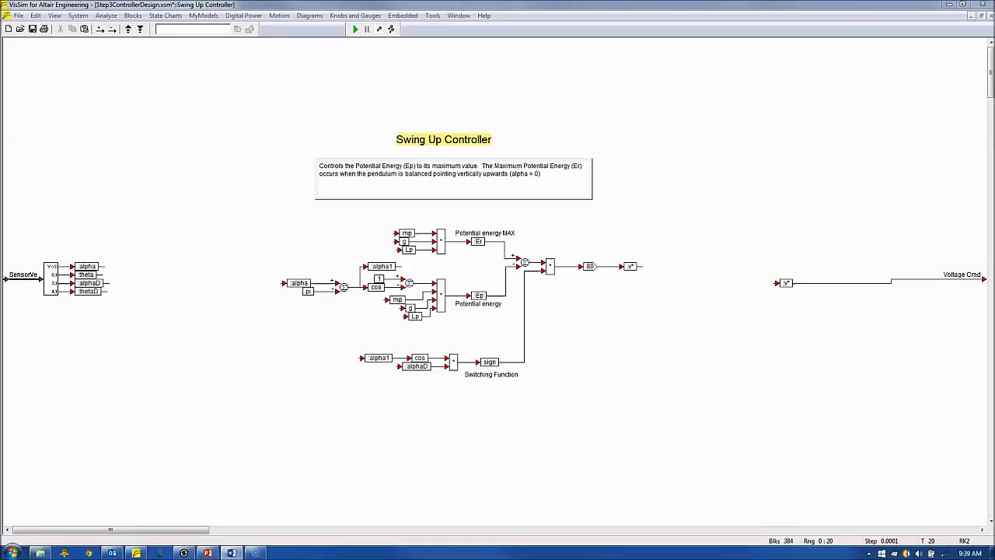
Go back up a level and open the Balance Controller with its alpha and theta PD loops
right_click(191, 217)
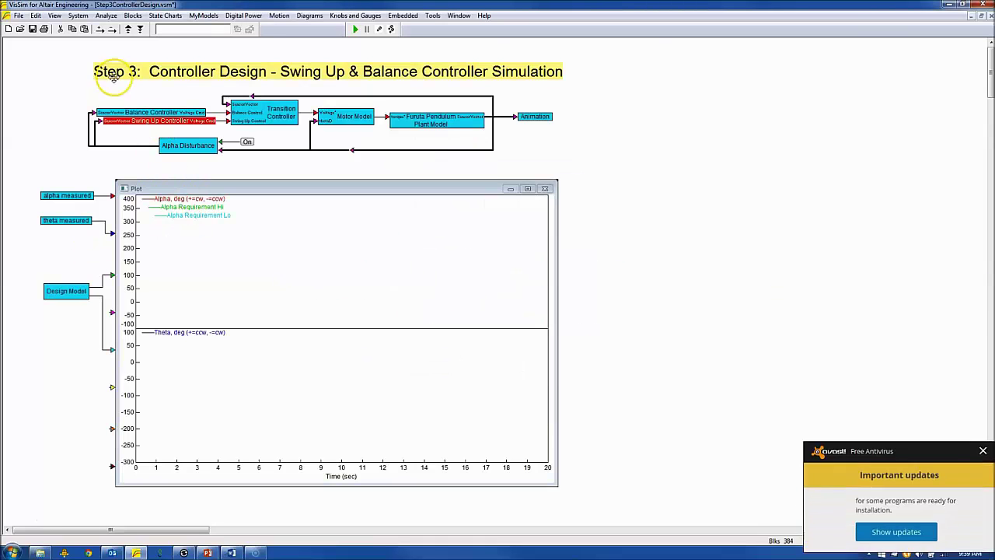
right_click(138, 114)
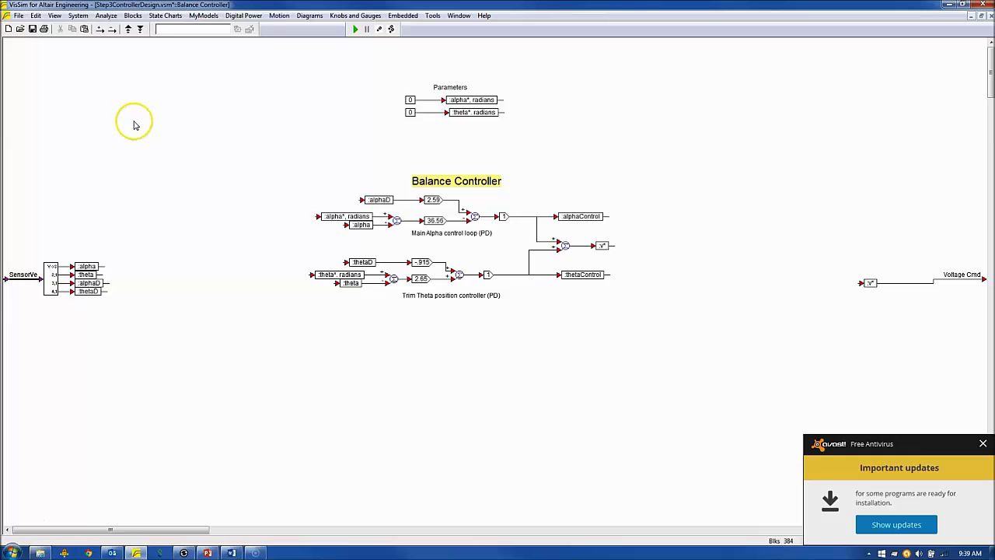
Leave the Balance Controller, inspect the Transition Controller's mode-switching logic, then return to the top level
right_click(164, 160)
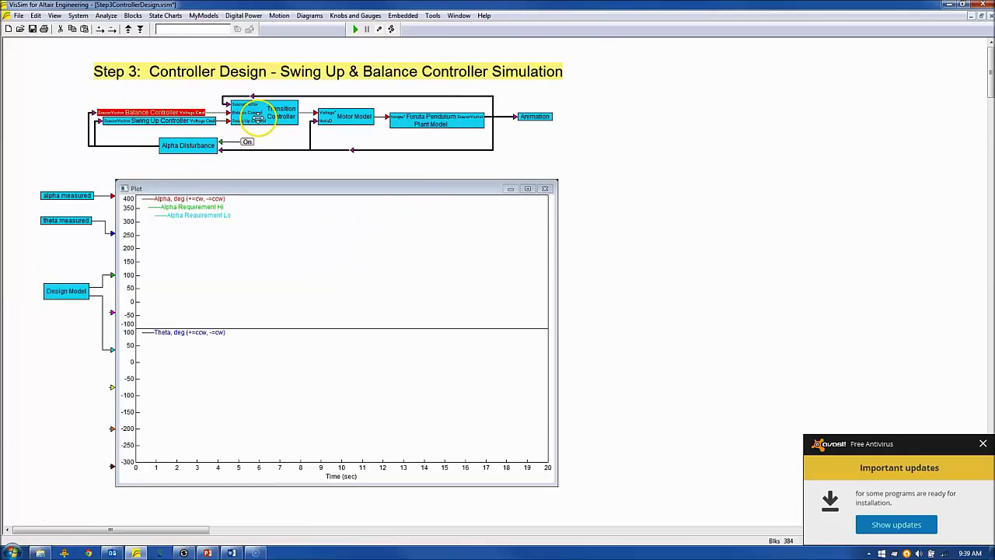
right_click(258, 117)
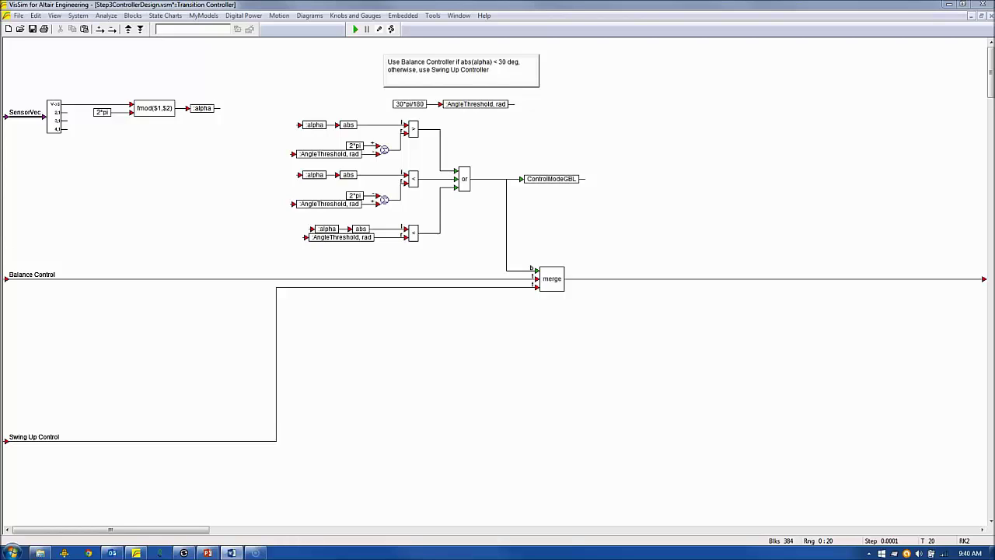
right_click(110, 220)
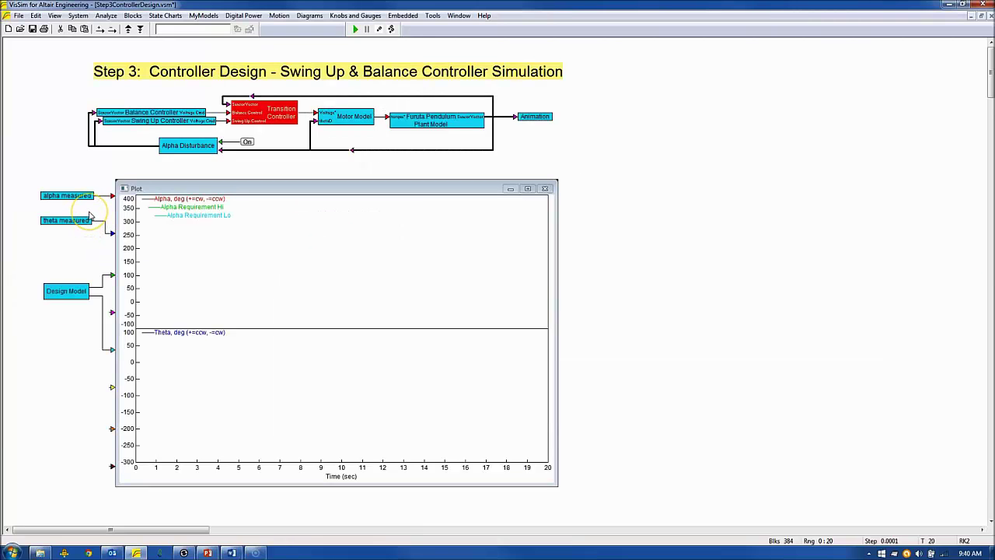
left_click(92, 207)
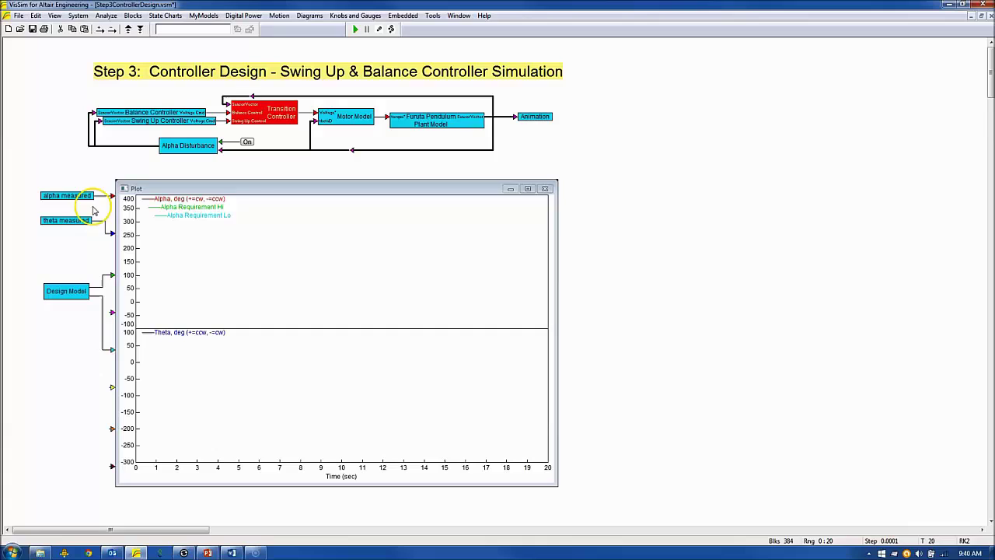
left_click(228, 164)
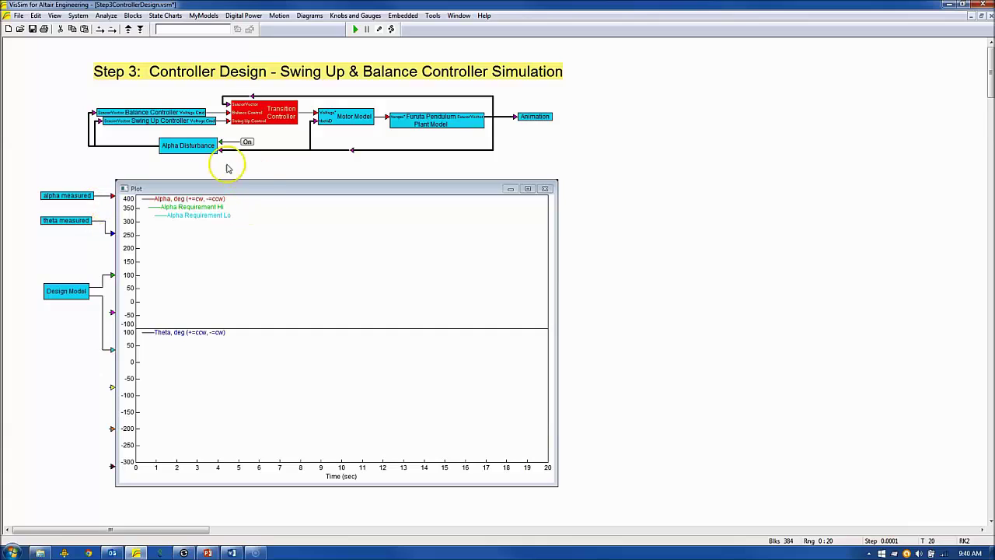
right_click(187, 153)
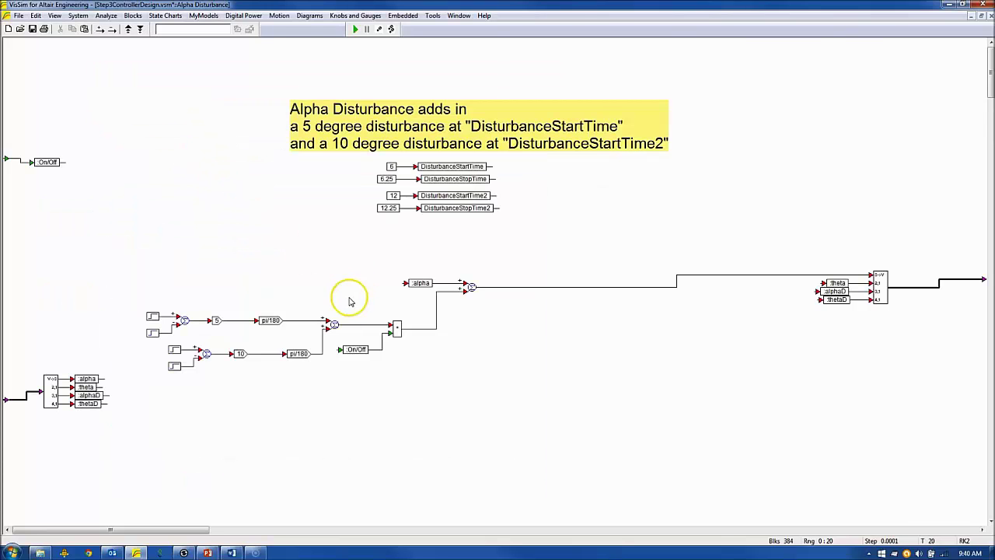
right_click(184, 206)
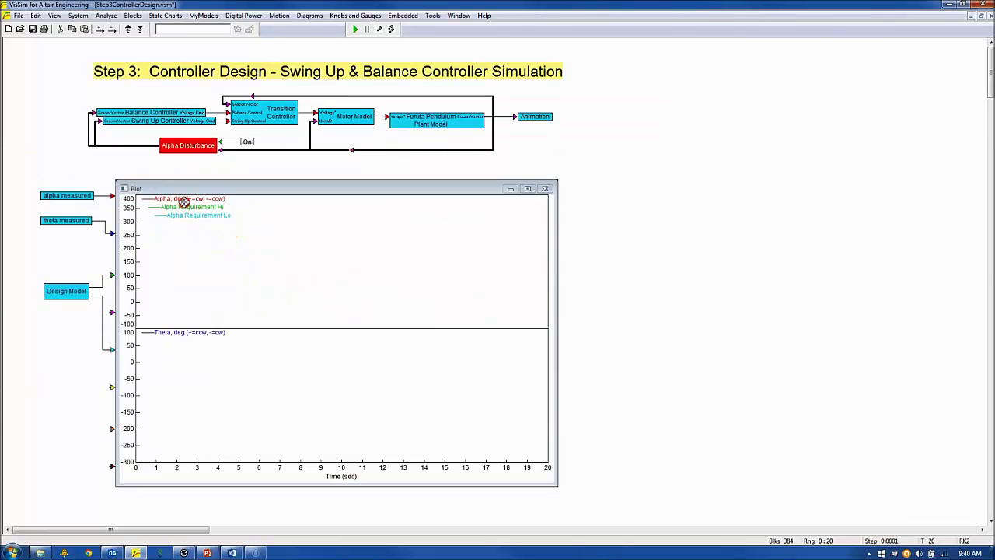
Accept the System Properties unchanged and switch the Step 3 diagram into Display Mode
left_click(77, 16)
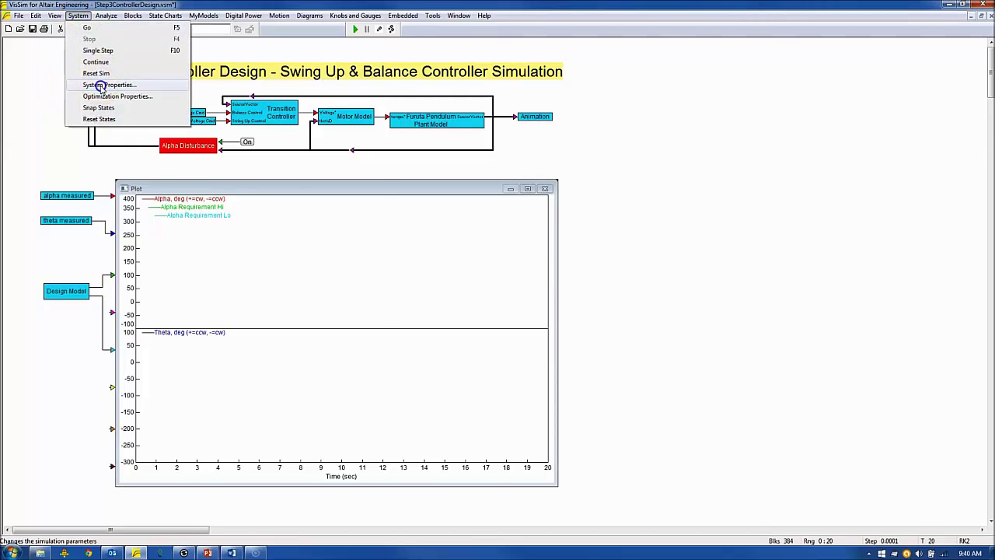
left_click(100, 85)
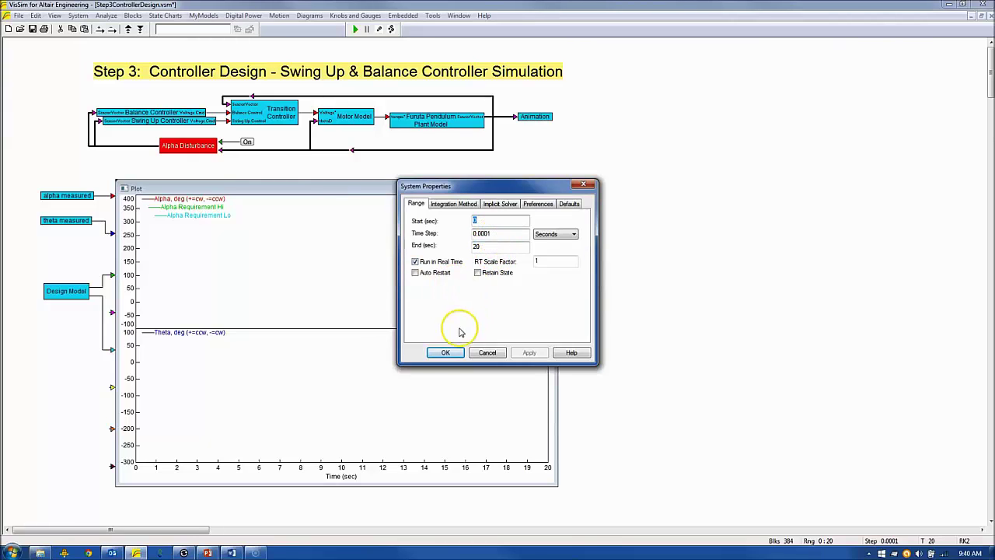
left_click(446, 352)
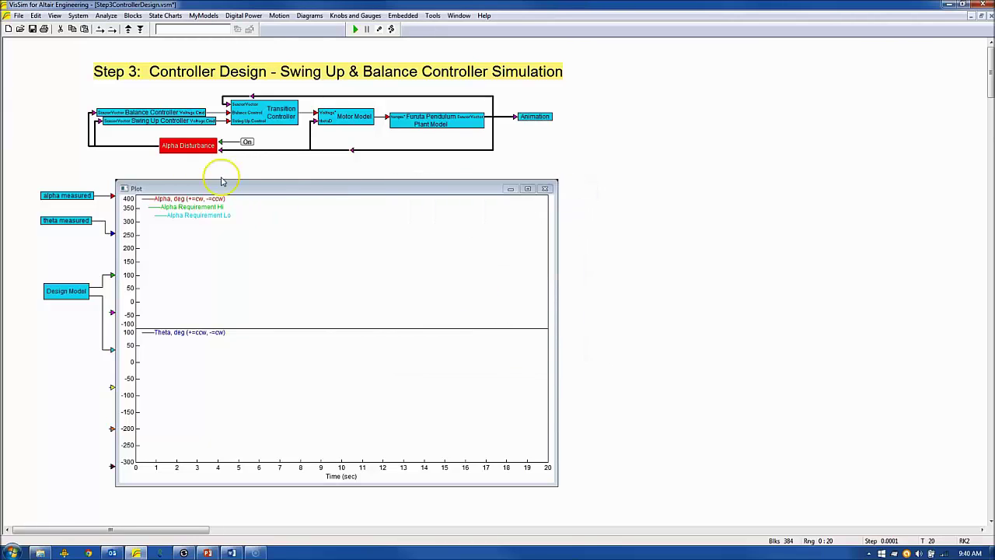
left_click(54, 15)
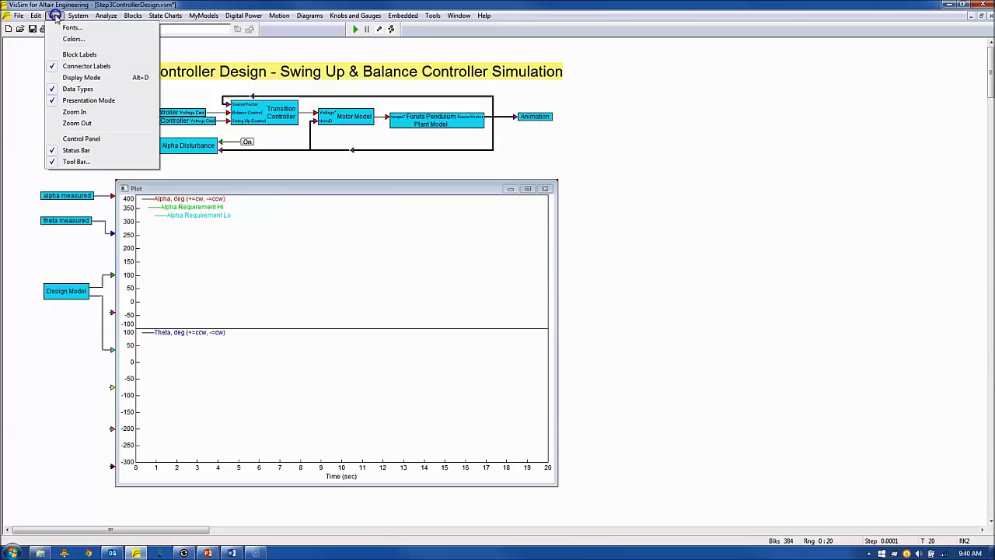
left_click(70, 77)
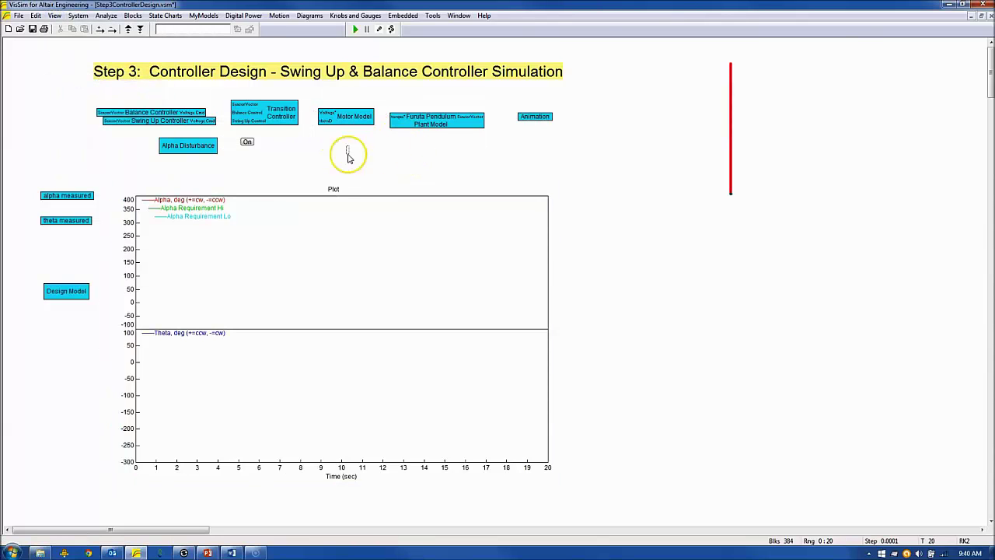
Run the Step 3 swing-up and balance controller simulation
left_click(355, 28)
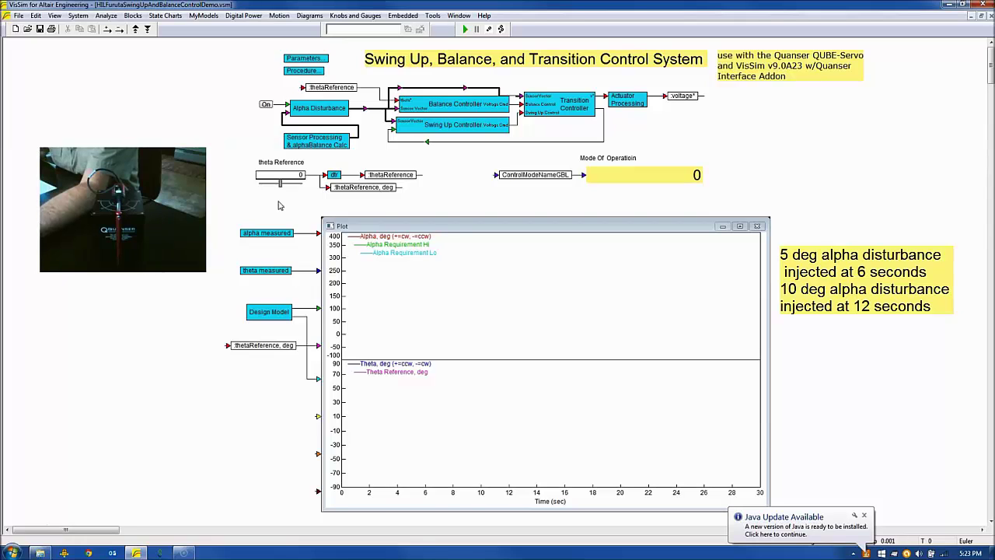
Run the 30-second HIL demo and drag the theta Reference slider to -0.8 during balance
left_click(465, 29)
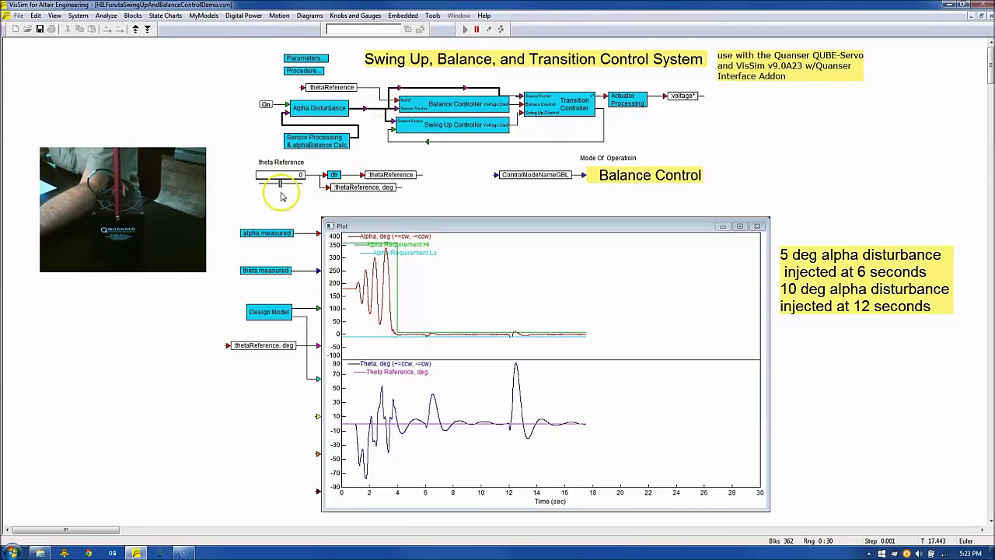
mouse_move(280, 182)
left_mouse_down()
mouse_move(288, 185)
mouse_move(279, 189)
left_mouse_up()
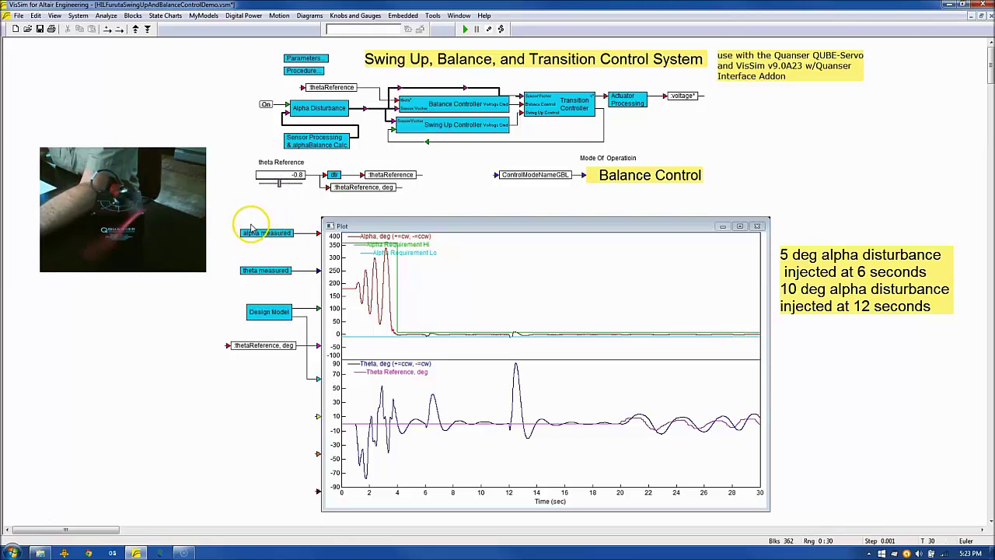